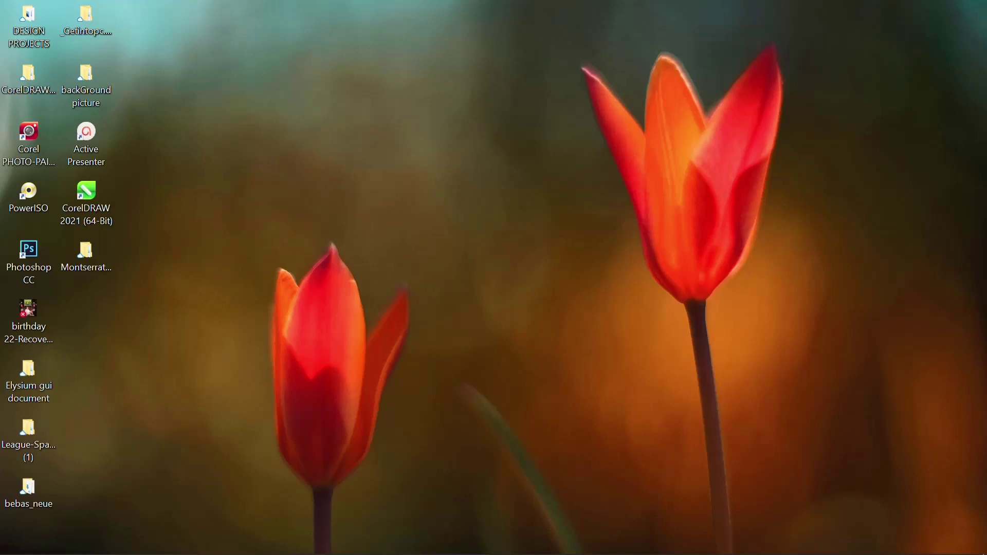
left_click(338, 543)
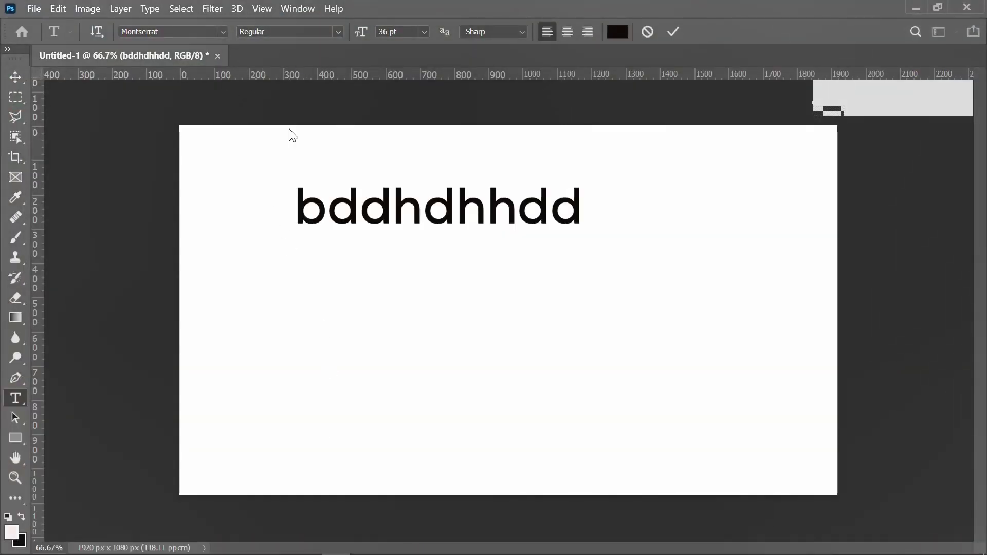
left_click(221, 33)
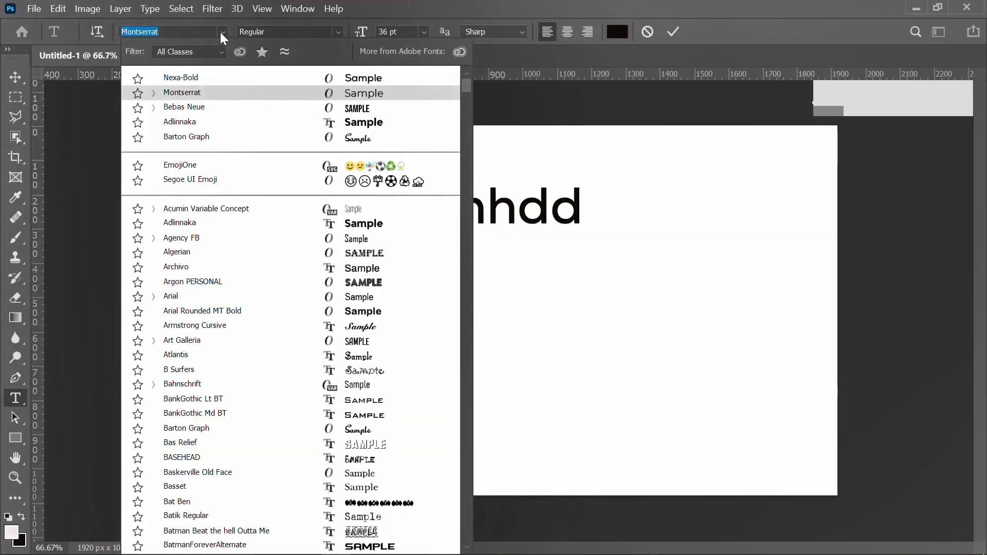
type("gota")
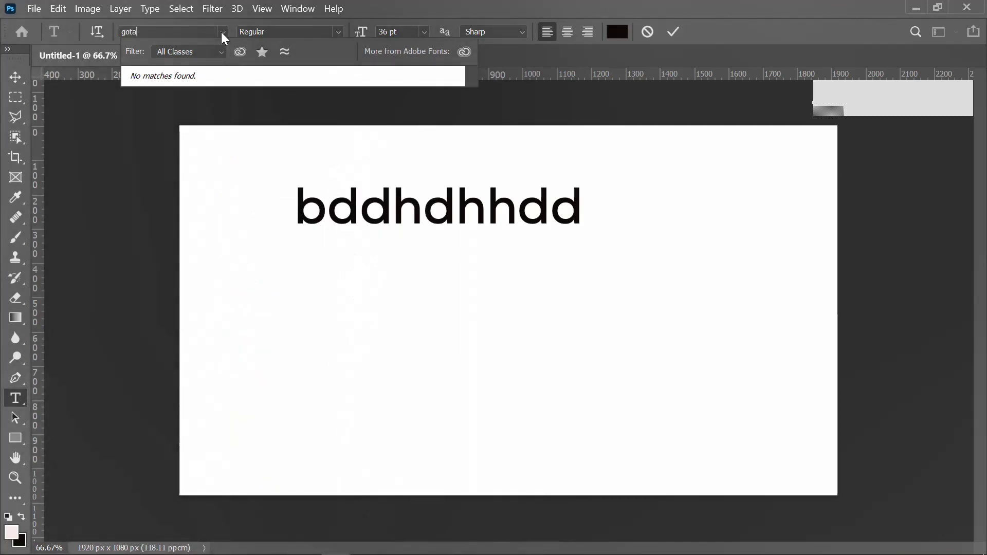
type("m")
key("BackSpace")
key("BackSpace")
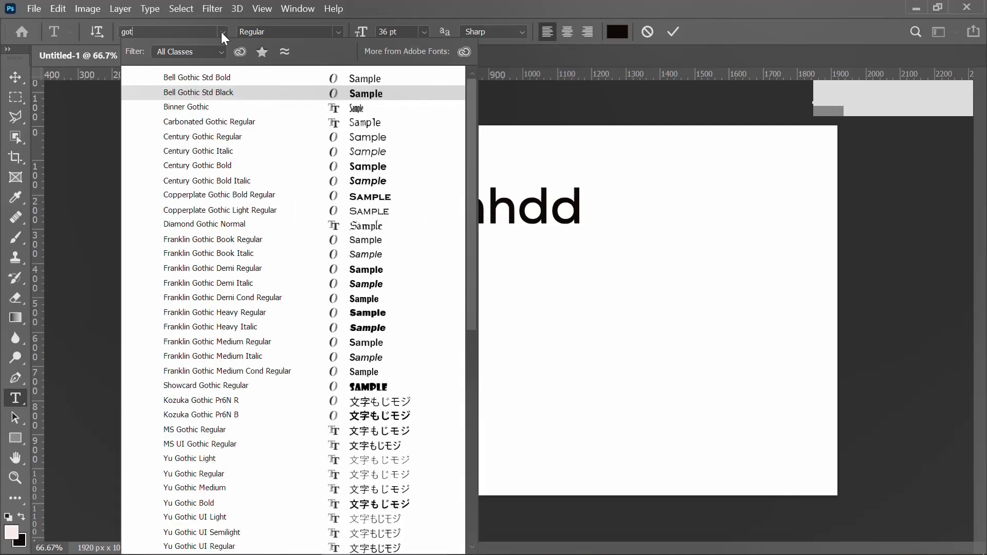
type("ha")
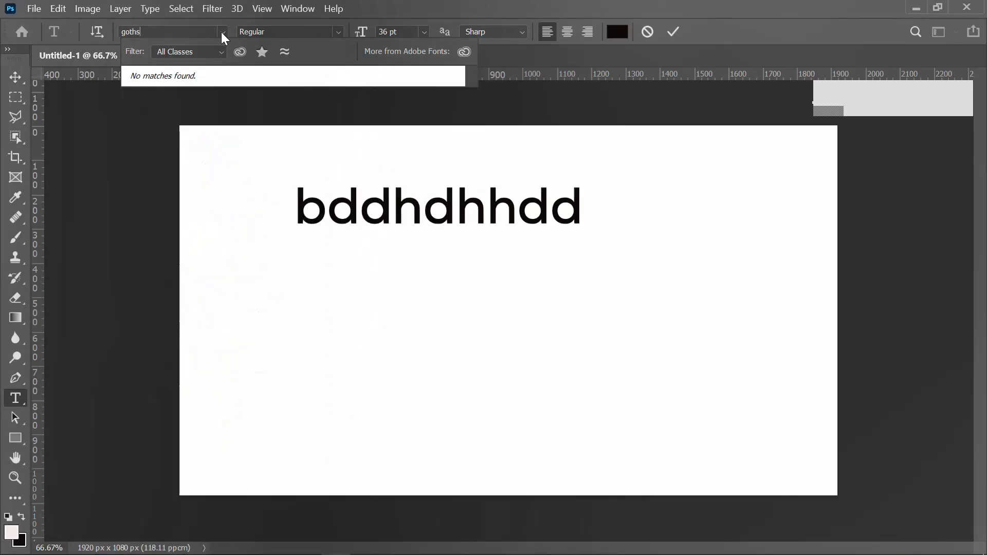
type("m")
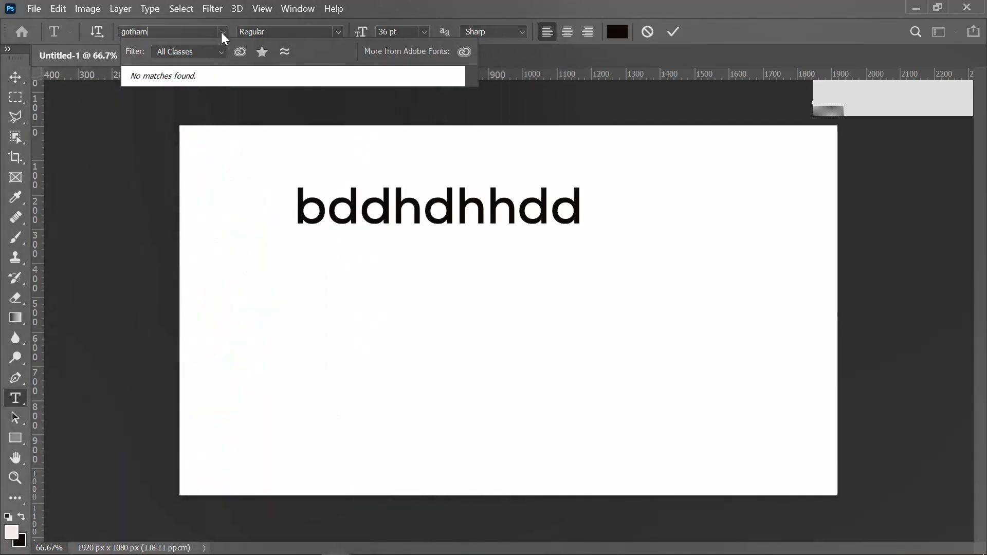
key("Escape")
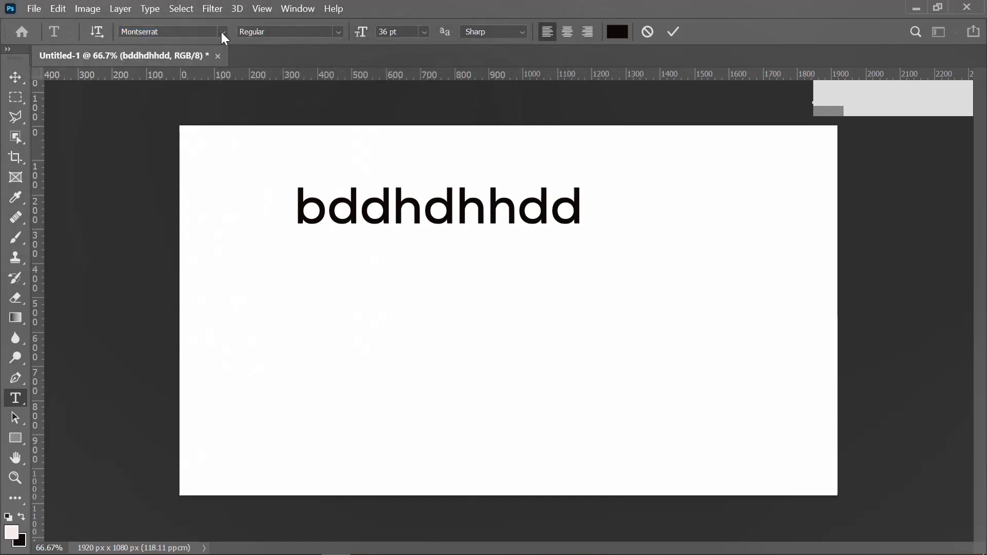
Step: Minimize Photoshop and open a new, maximized tab in the Brave browser
left_click(920, 8)
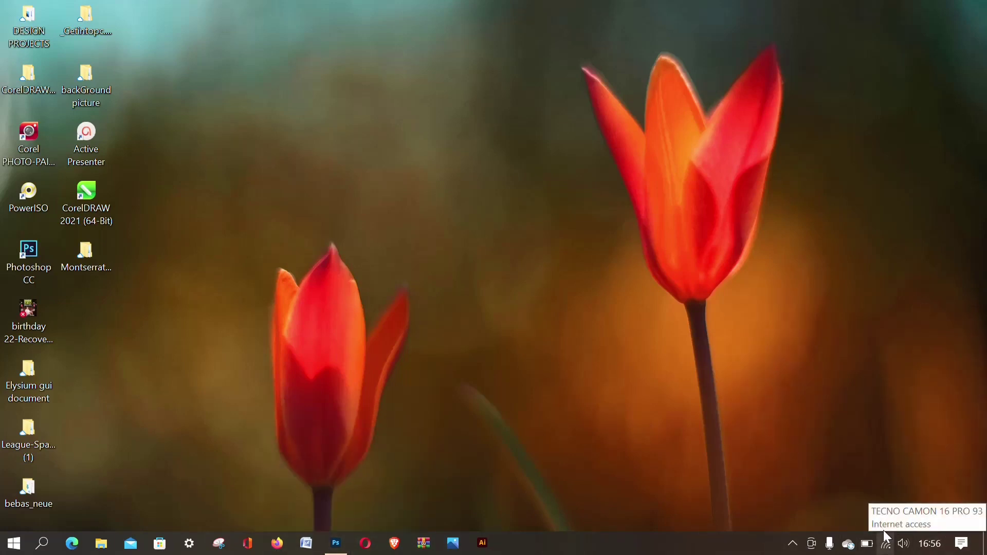
left_click(403, 540)
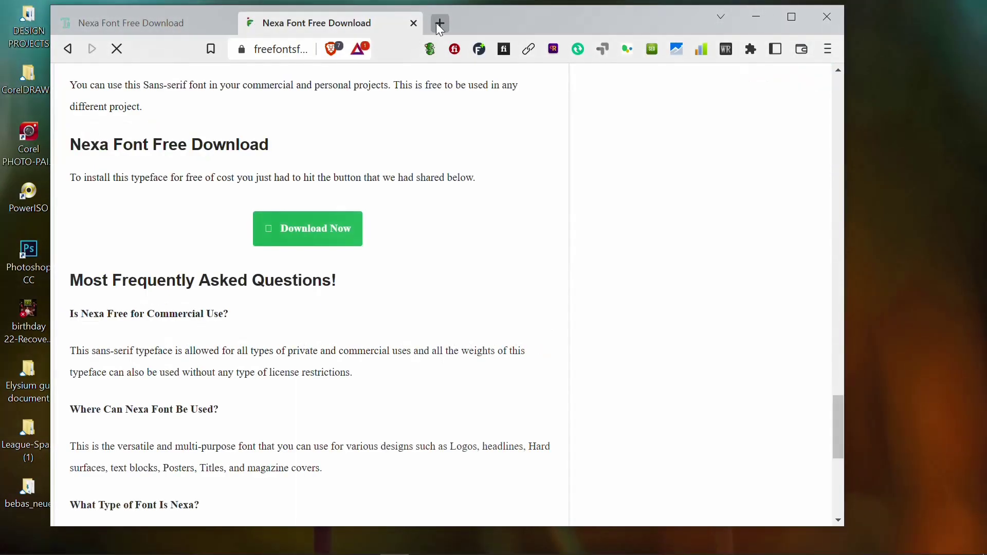
left_click(439, 22)
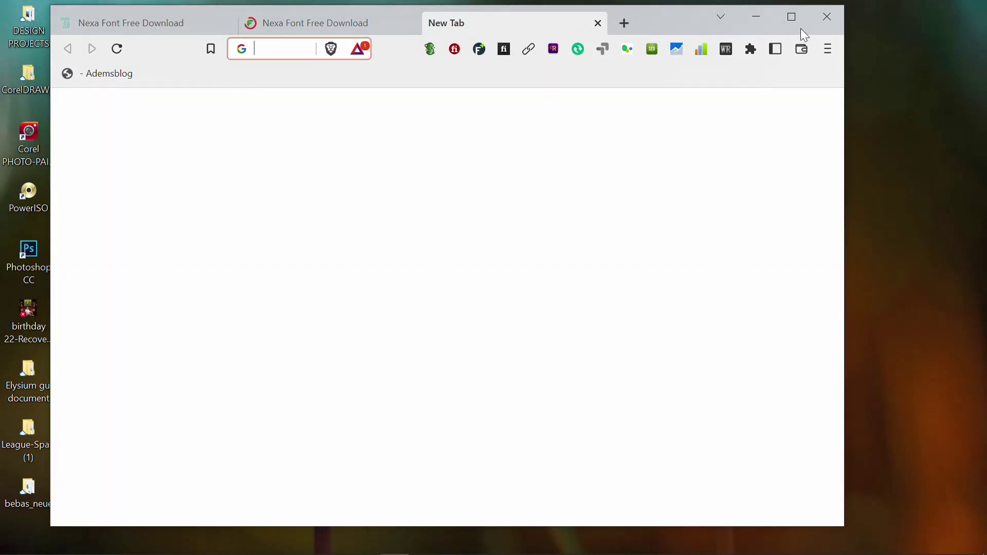
left_click(803, 22)
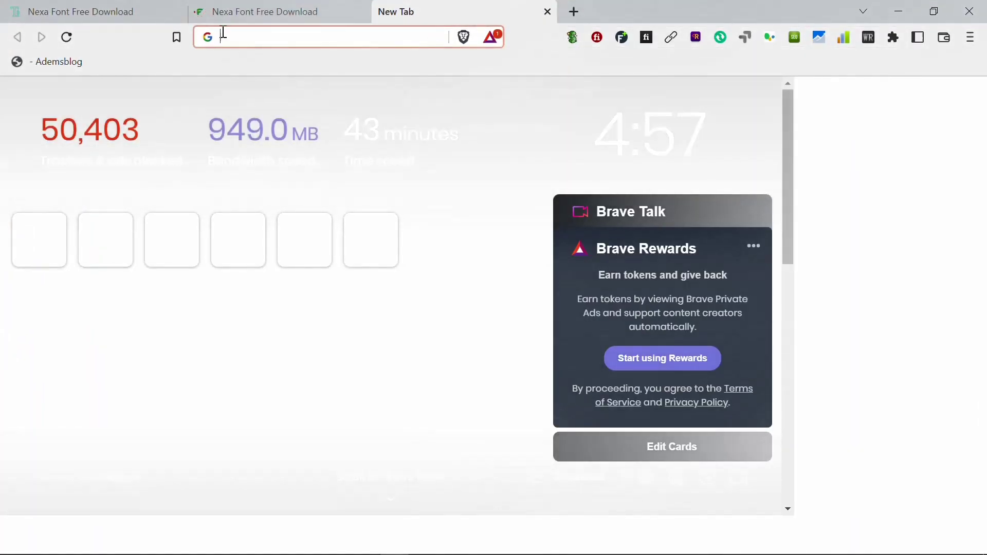
type("www")
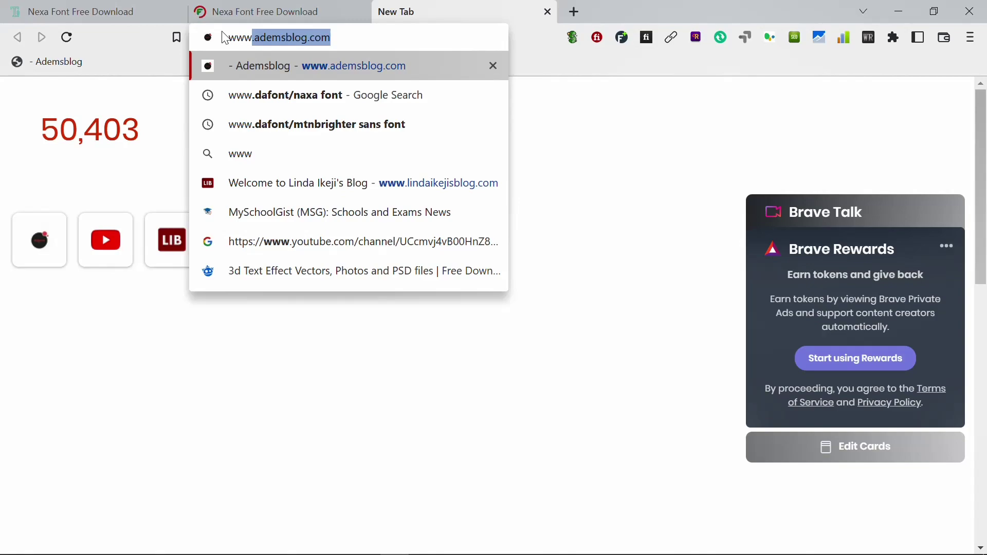
type(".daf")
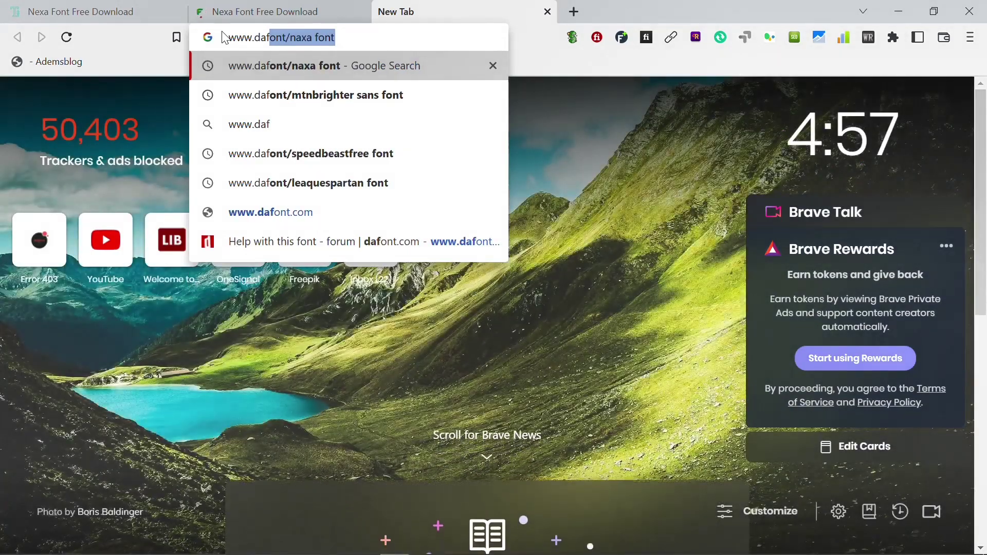
type("ont")
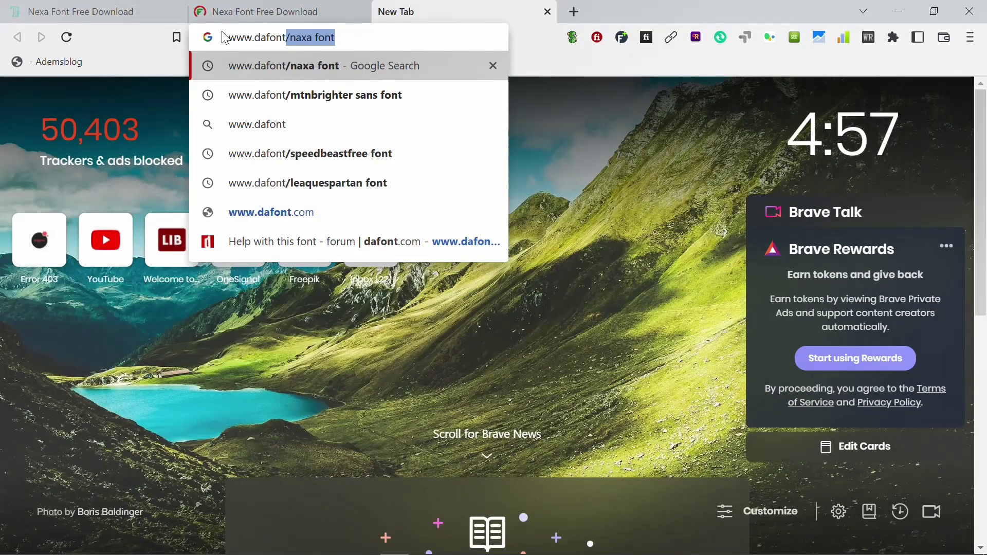
type("/gota")
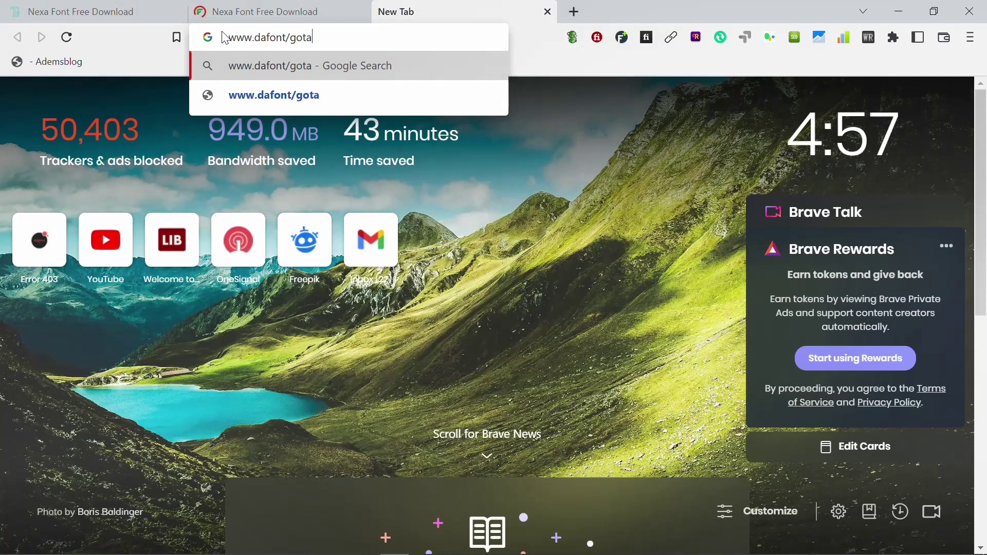
key("BackSpace")
type("ham")
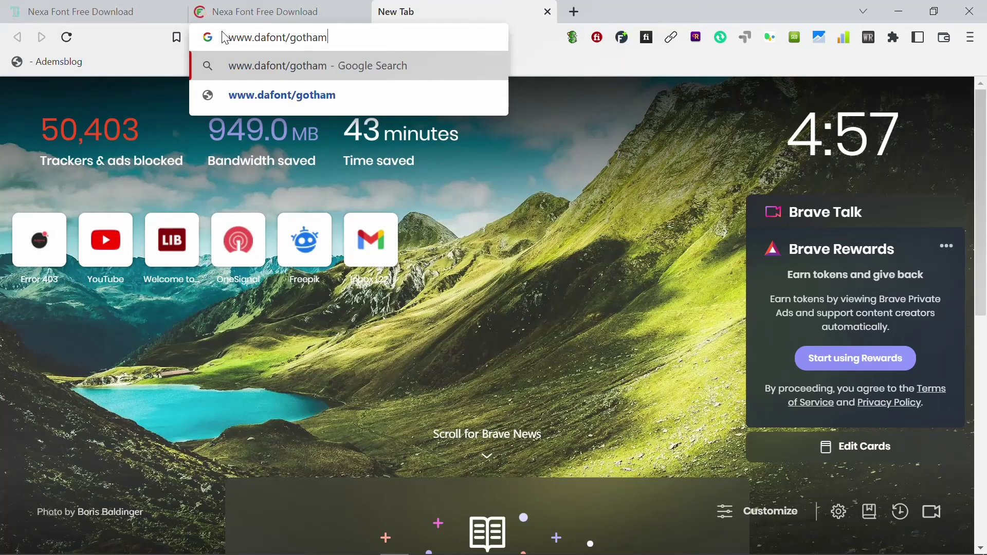
type(" font")
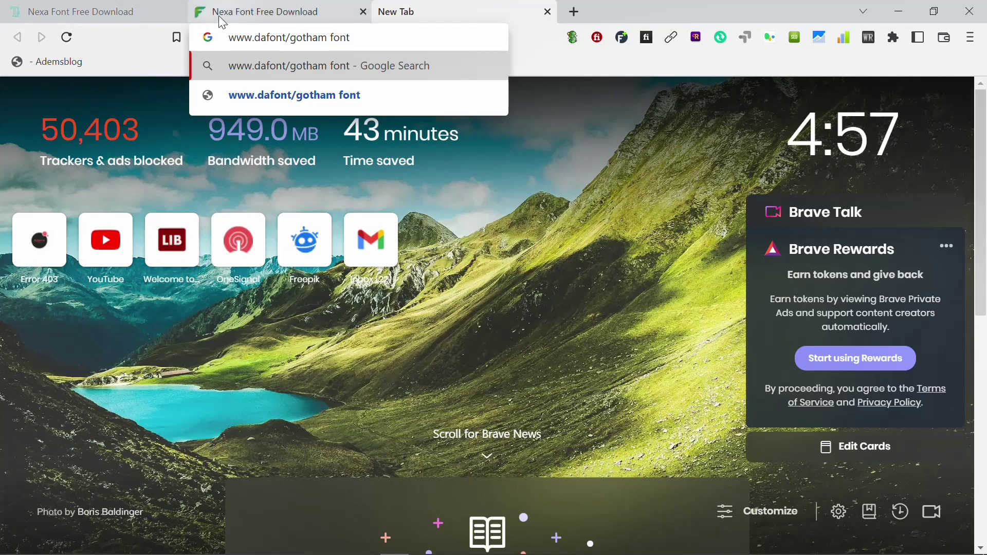
key("super+s")
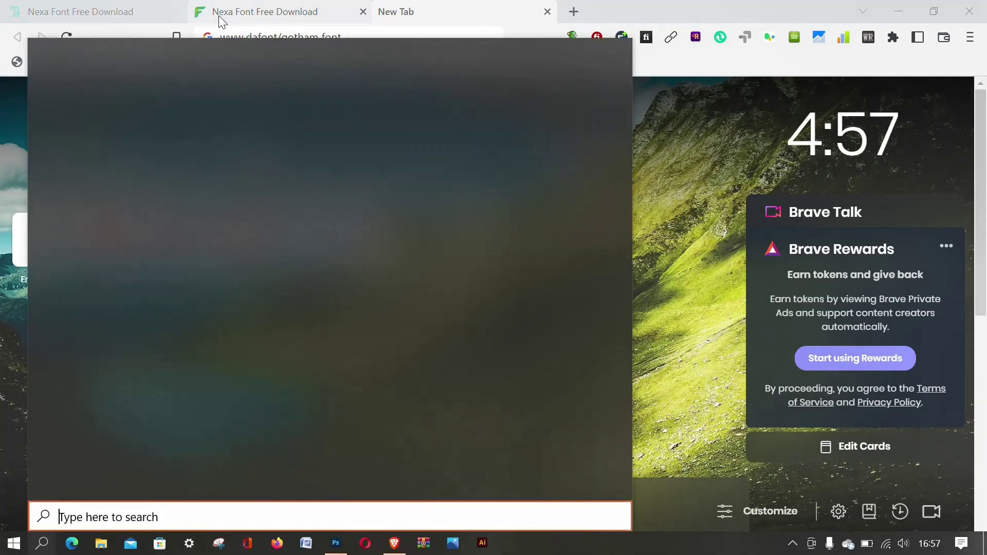
left_click(606, 55)
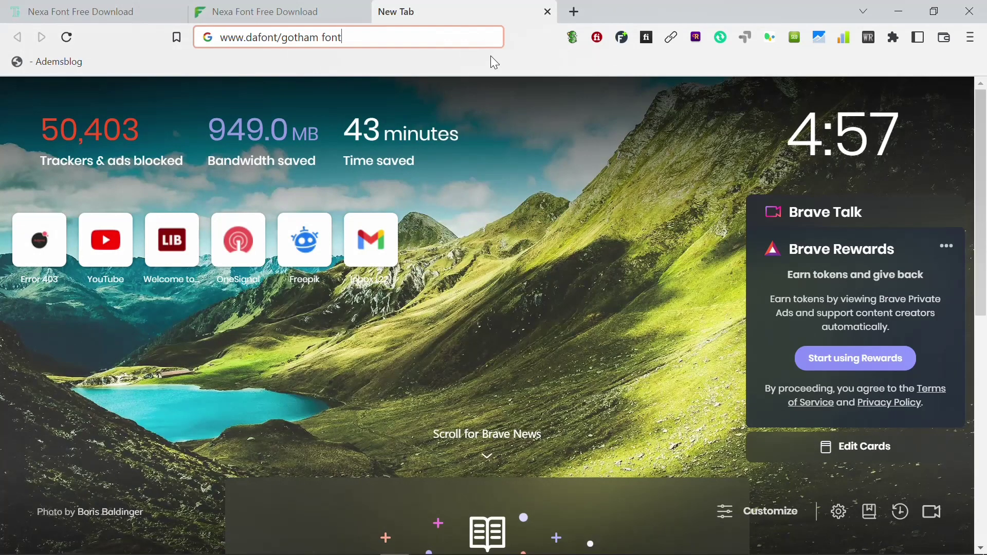
Step: Run the search and open dafont's Gotham Nights page, scrolled back up to the Download button
key("Return")
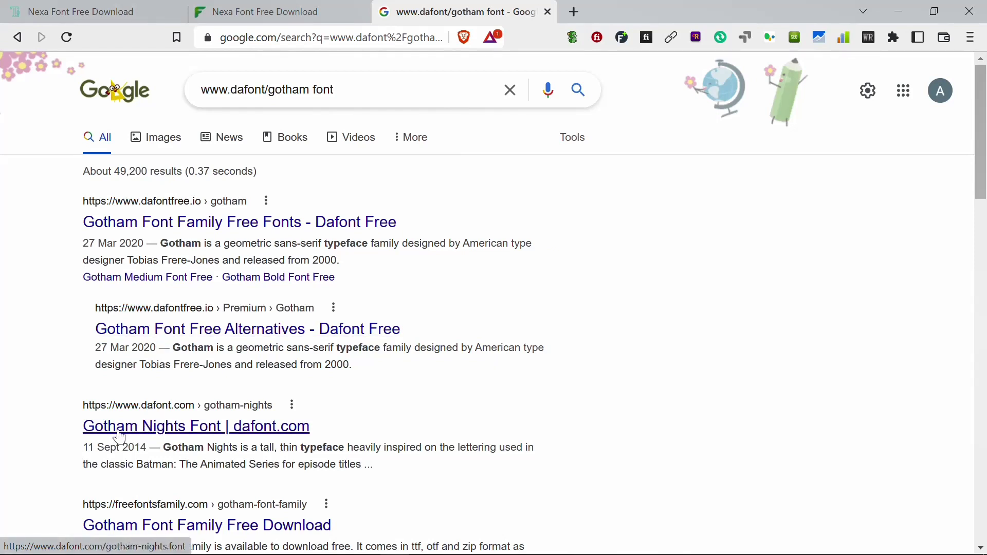
left_click(151, 435)
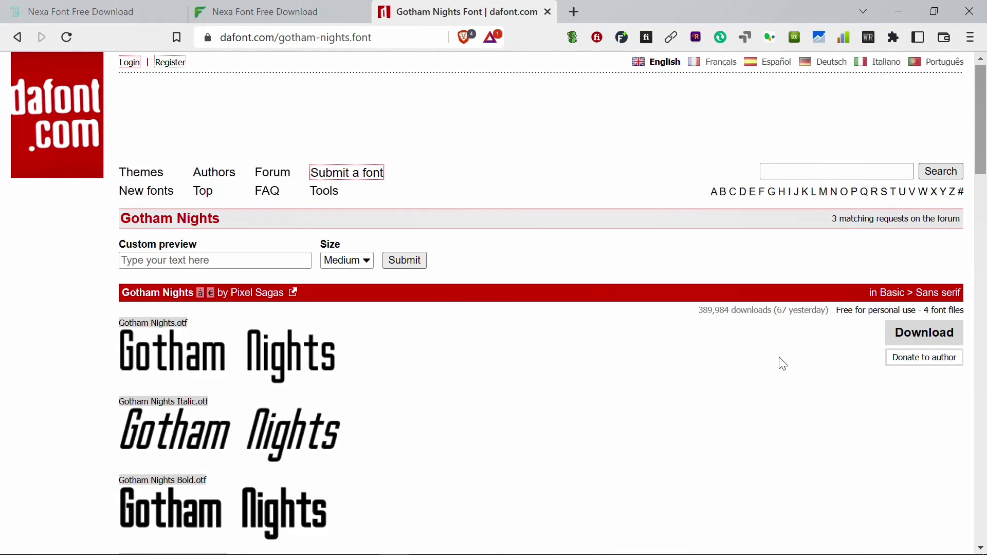
scroll(778, 361, "down", 5)
scroll(778, 360, "down", 3)
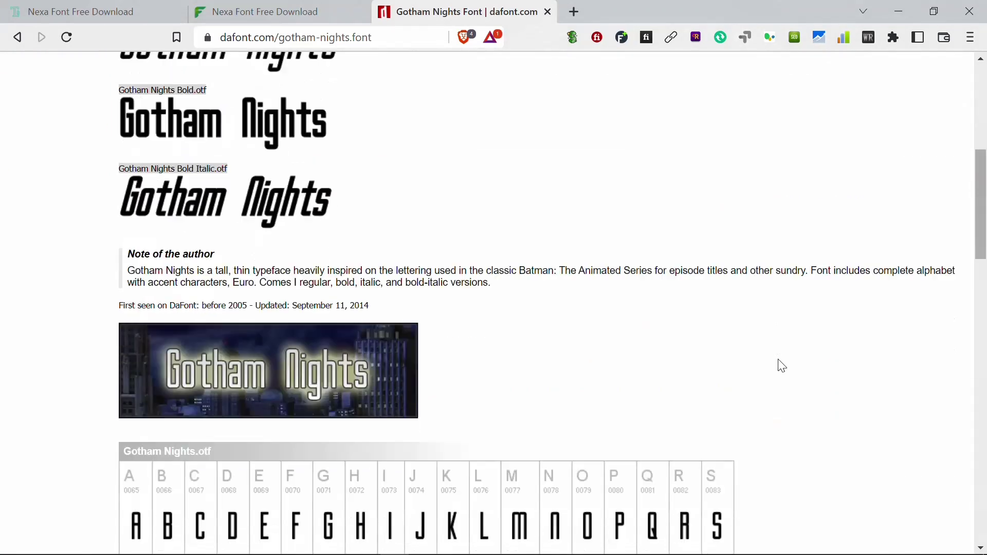
scroll(778, 360, "up", 4)
scroll(782, 366, "up", 2)
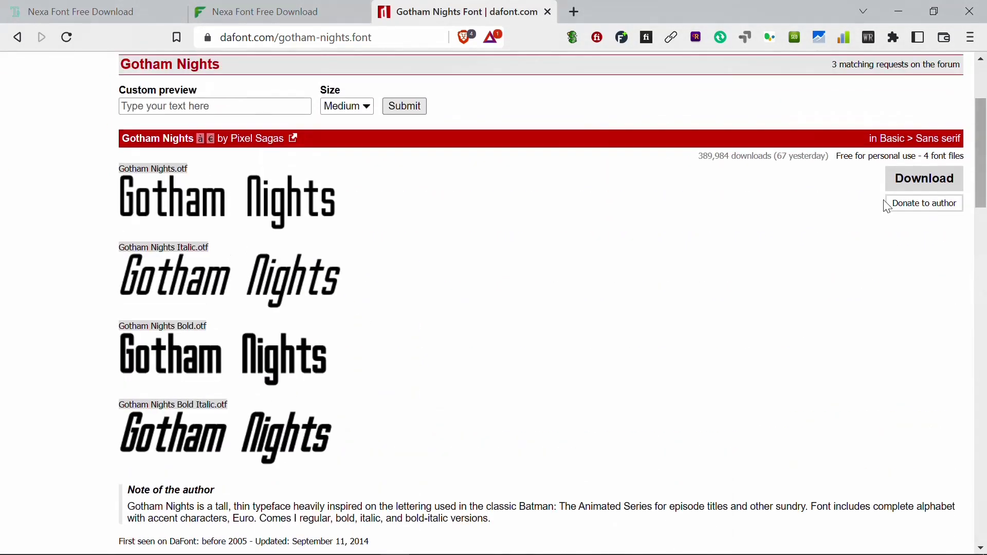
Step: Save gotham_nights.zip to Downloads, then open the finished download in WinRAR
left_click(903, 188)
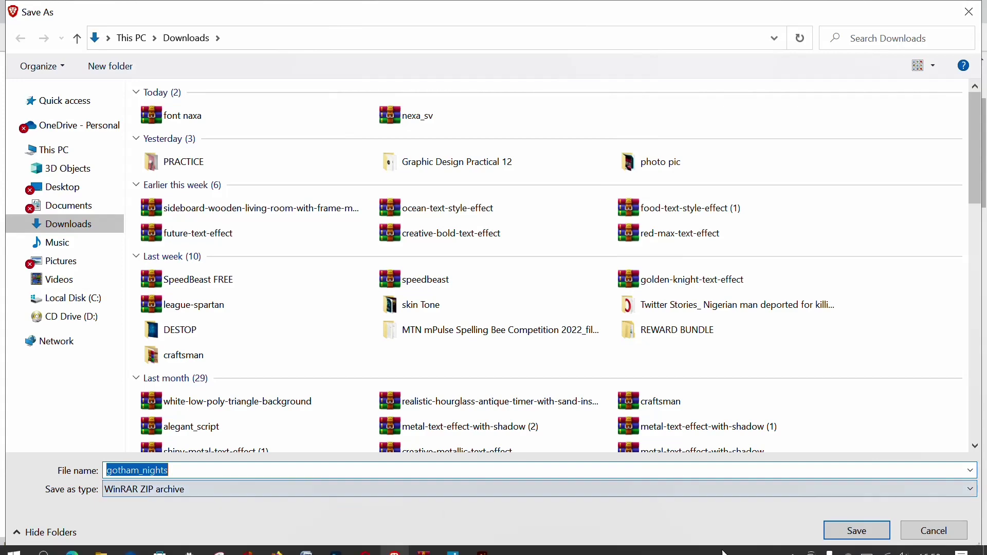
left_click(855, 529)
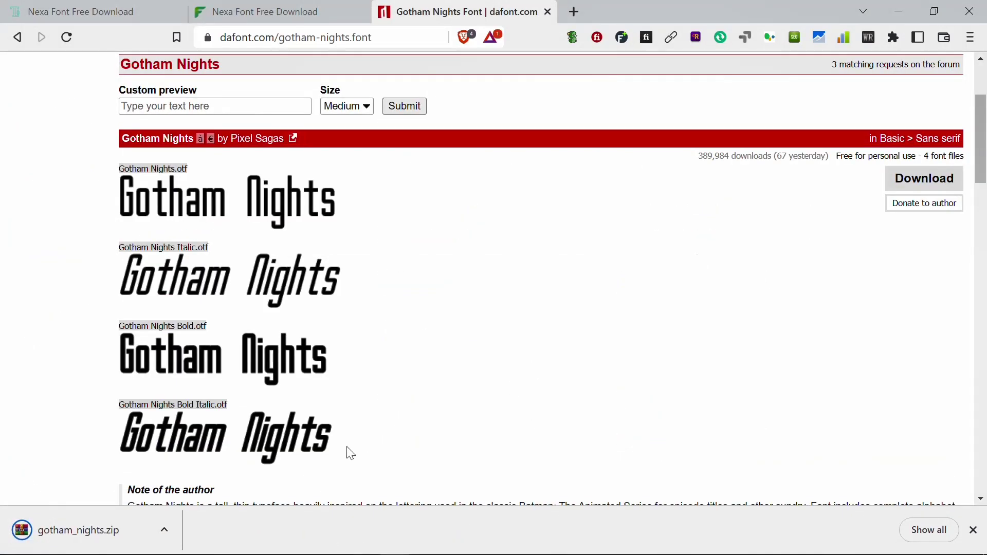
left_click(164, 530)
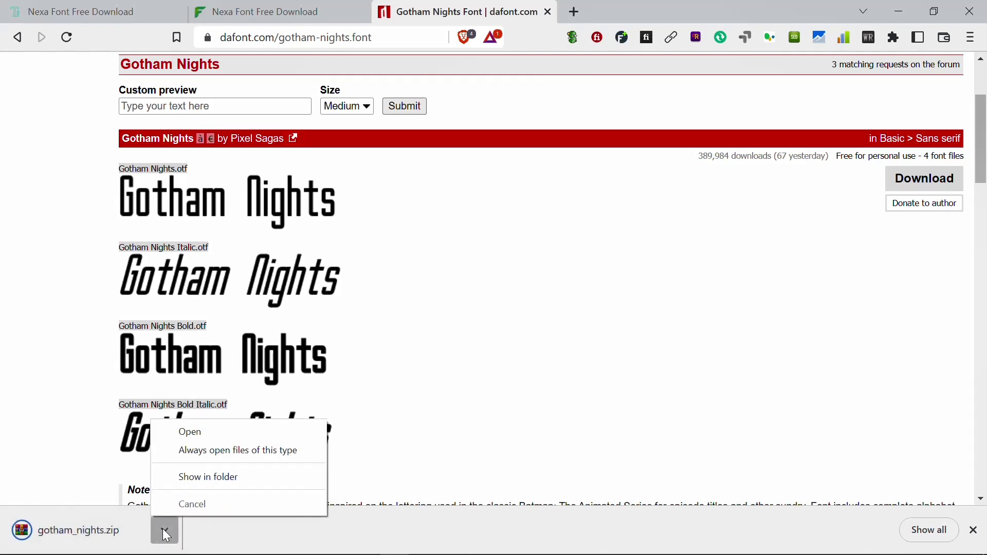
left_click(221, 437)
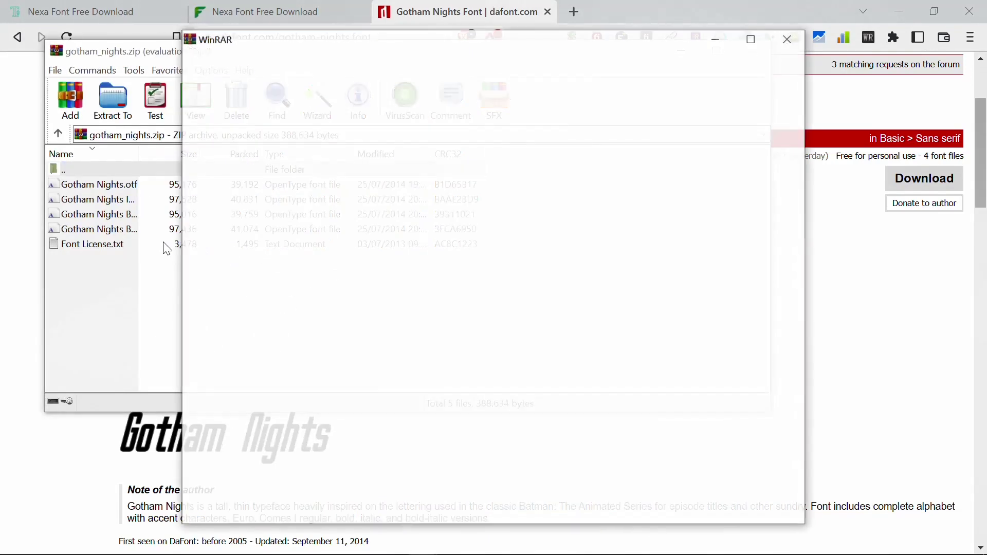
Step: Dismiss the WinRAR trial notice, install the regular Gotham Nights font, and close its preview
left_click(717, 41)
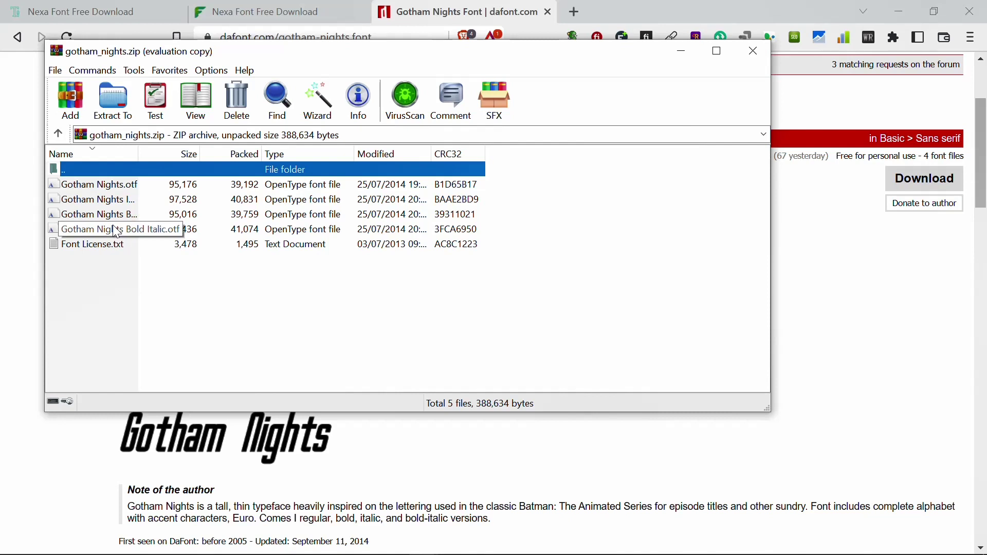
double_click(113, 186)
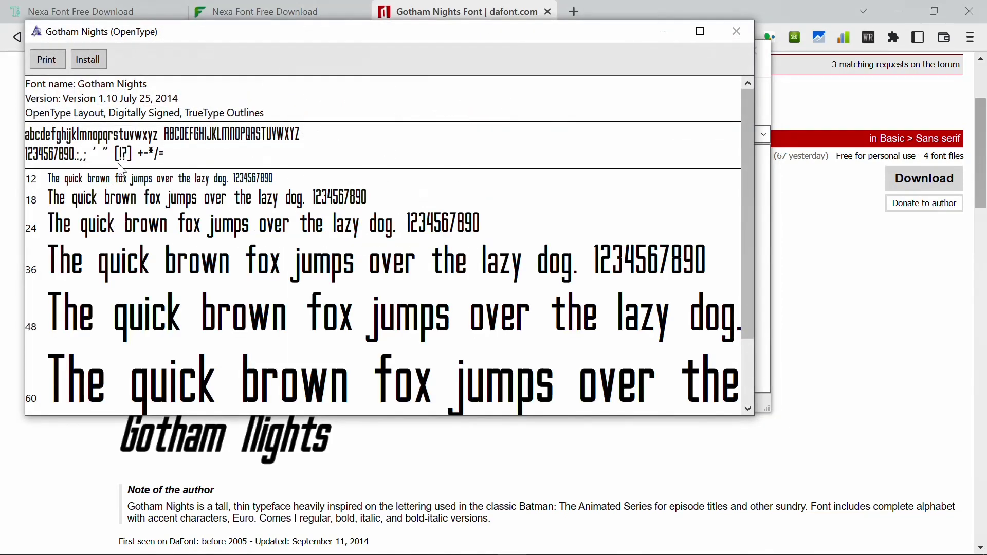
left_click(85, 63)
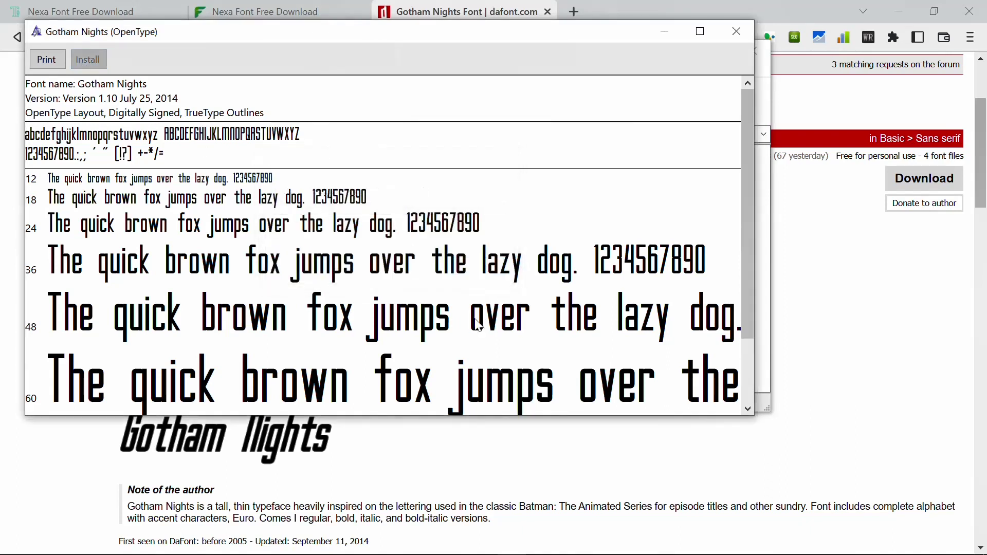
left_click(662, 33)
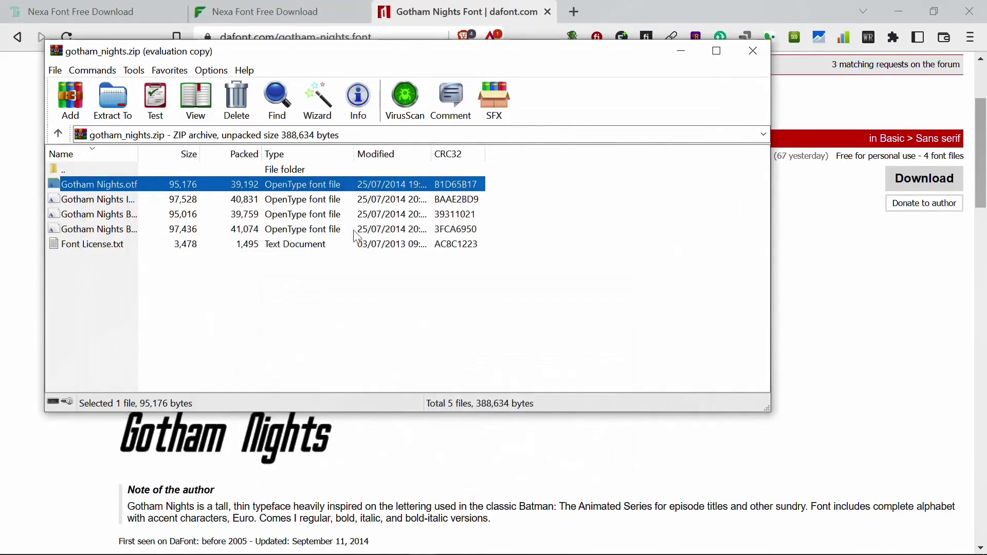
Step: Install the Gotham Nights Bold font from the archive and close its preview
double_click(123, 216)
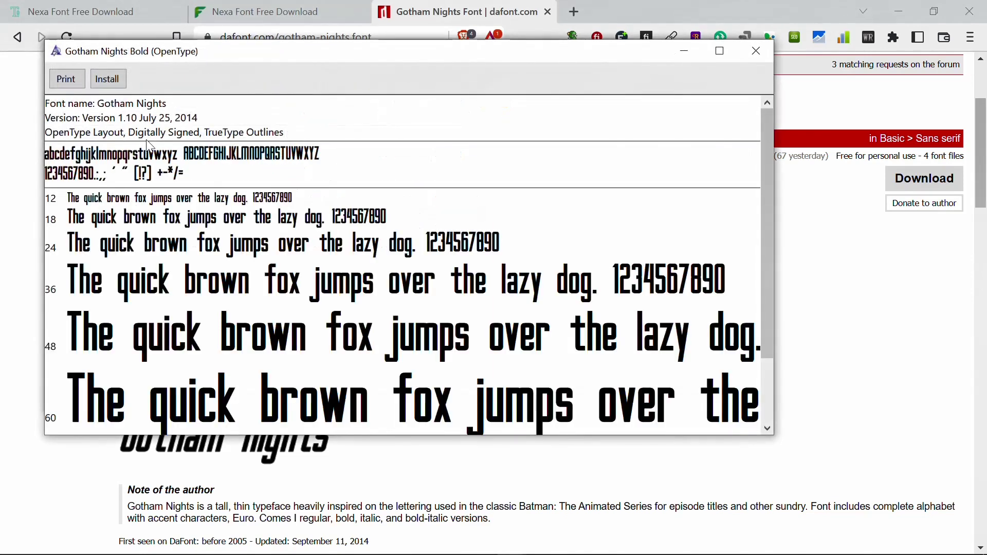
left_click(125, 75)
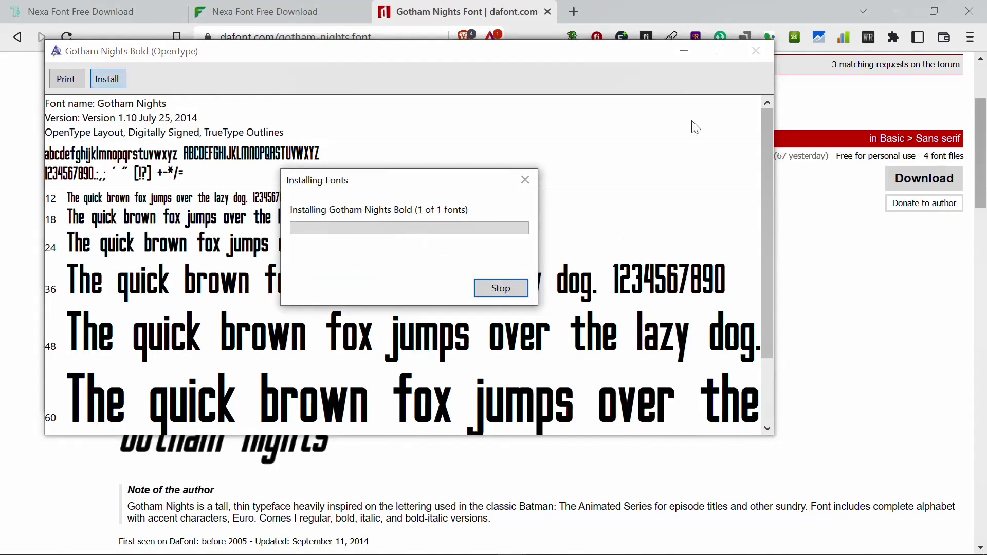
left_click(686, 50)
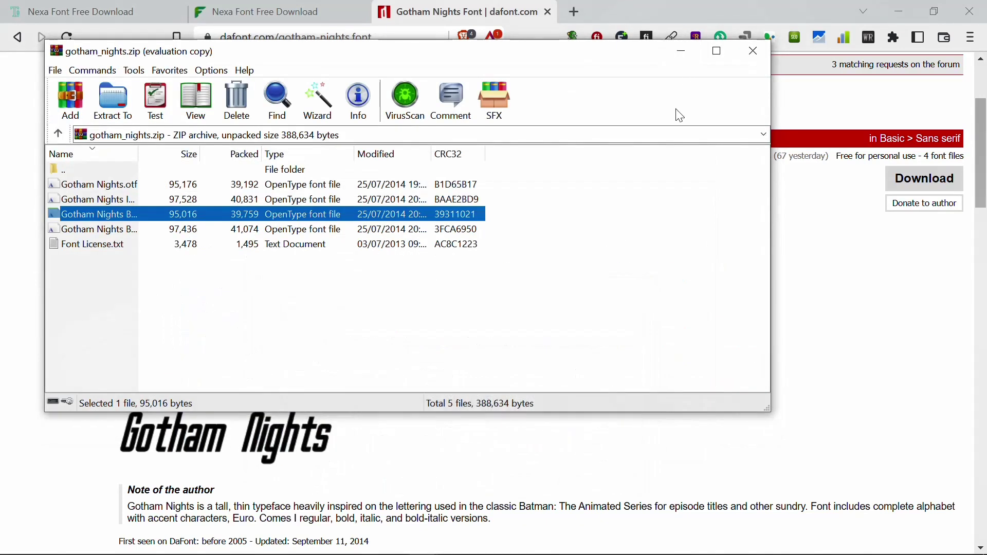
Step: Minimize WinRAR and Brave and bring the Photoshop document back up
left_click(687, 51)
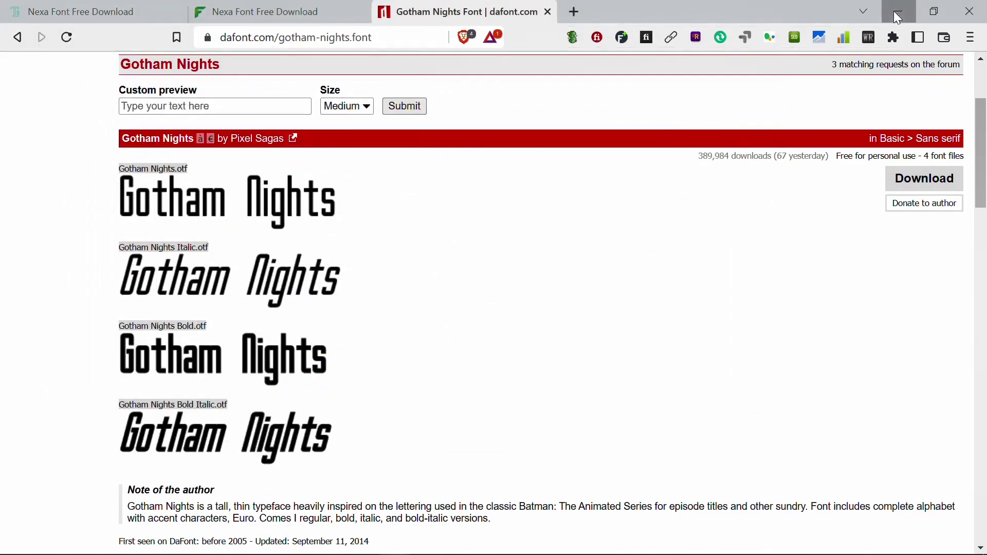
left_click(897, 17)
left_click(336, 543)
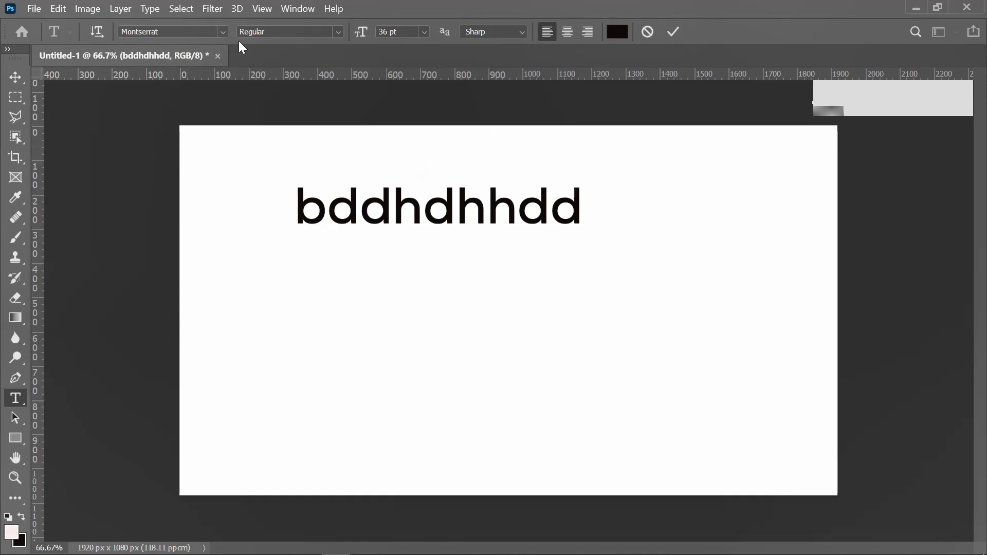
Step: Replace Montserrat with Gotham Nights in the font family field
left_click(174, 32)
key("BackSpace")
type("go")
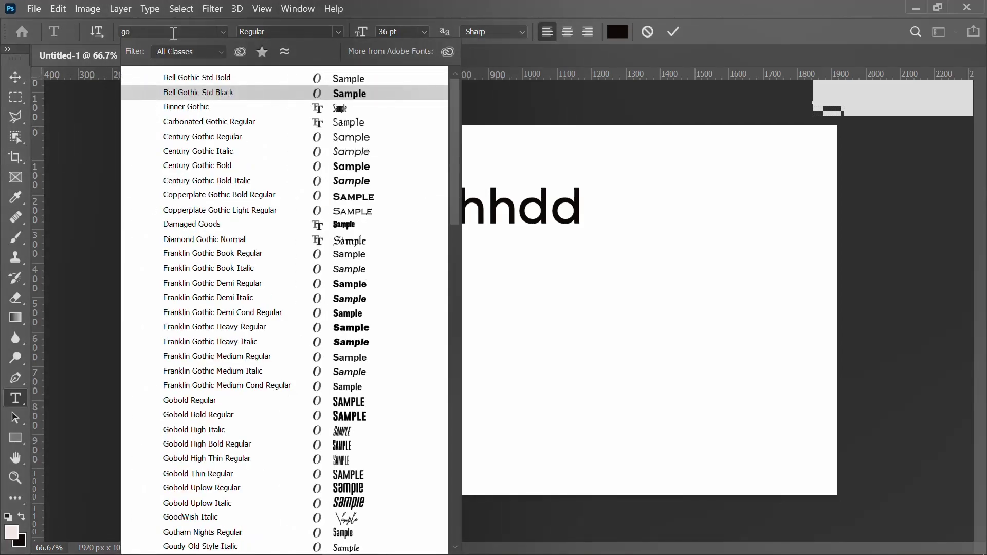
type("tha")
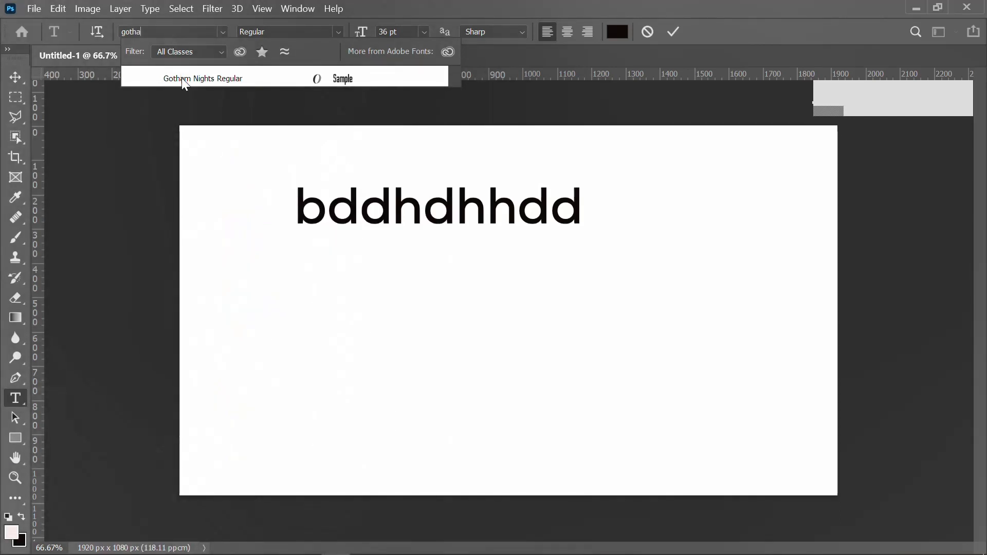
key("Down")
key("Return")
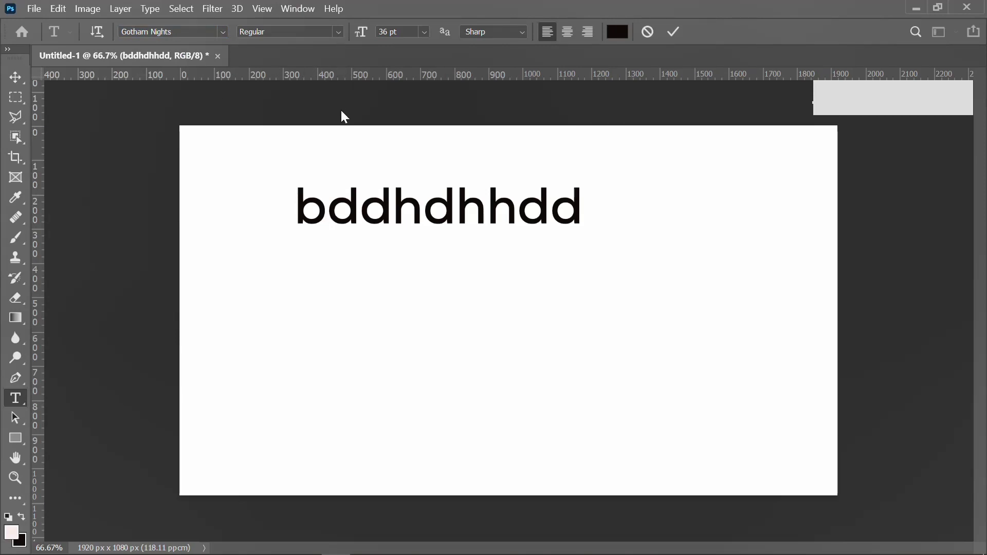
Step: Select all the bddhdhhdd text, apply Gotham Nights Regular, and commit the edit
left_click(349, 224)
key("ctrl+a")
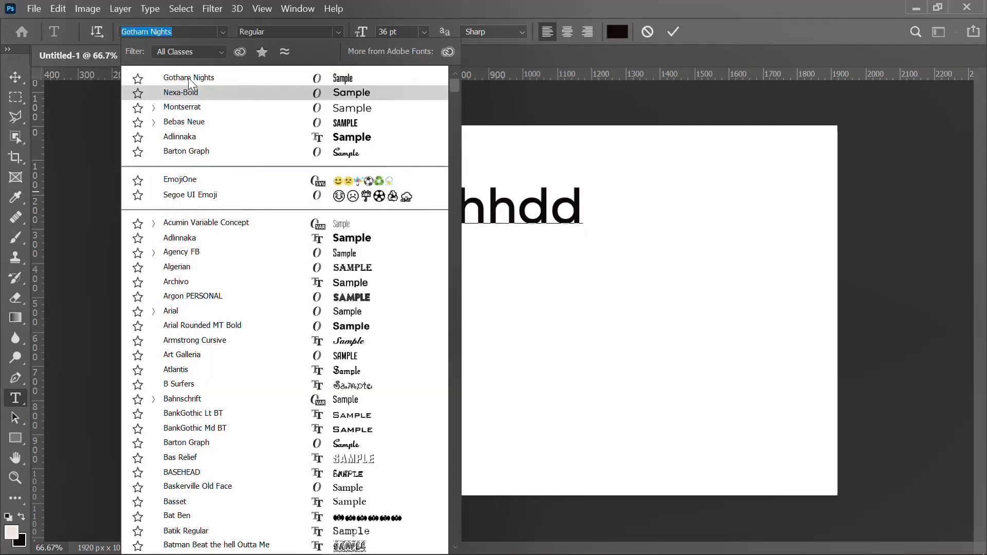
left_click(188, 78)
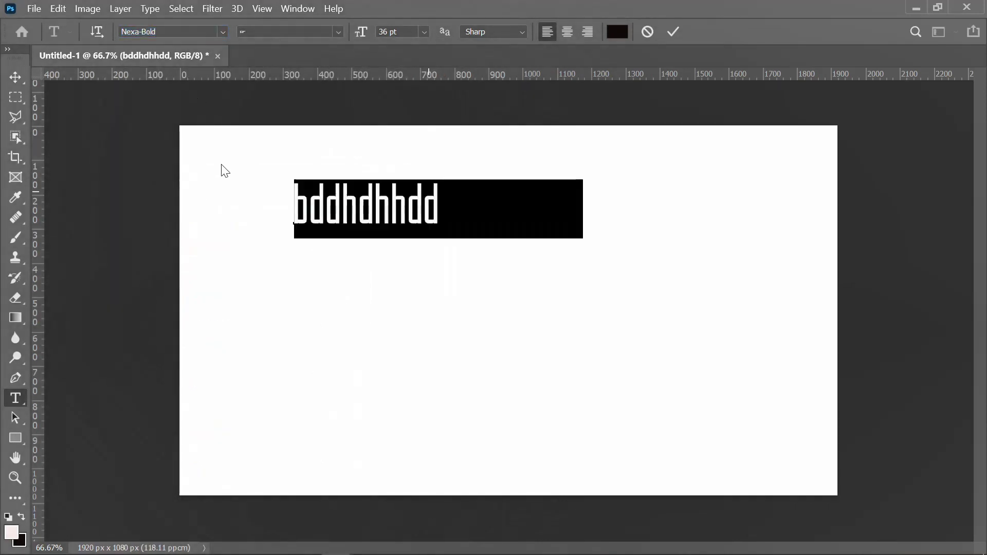
left_click(337, 32)
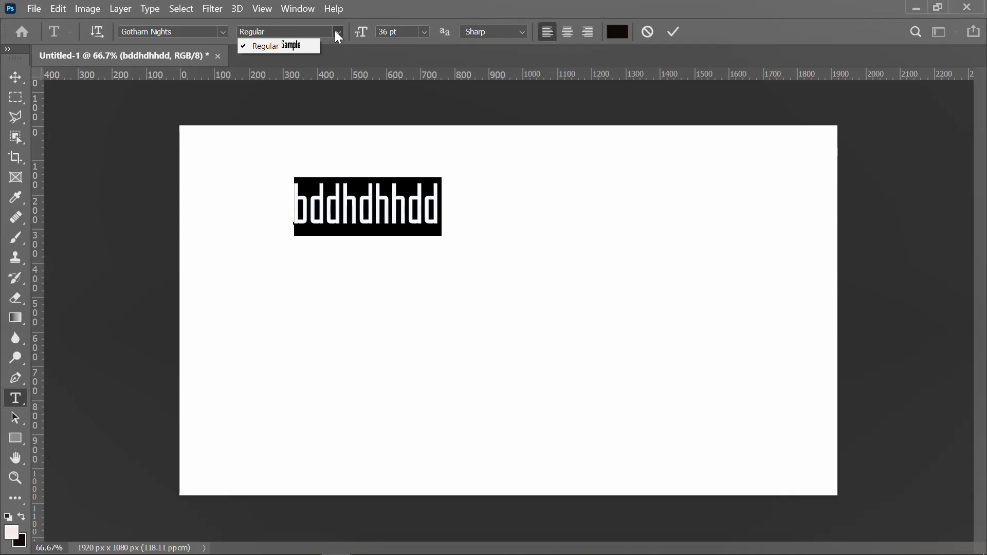
left_click(337, 34)
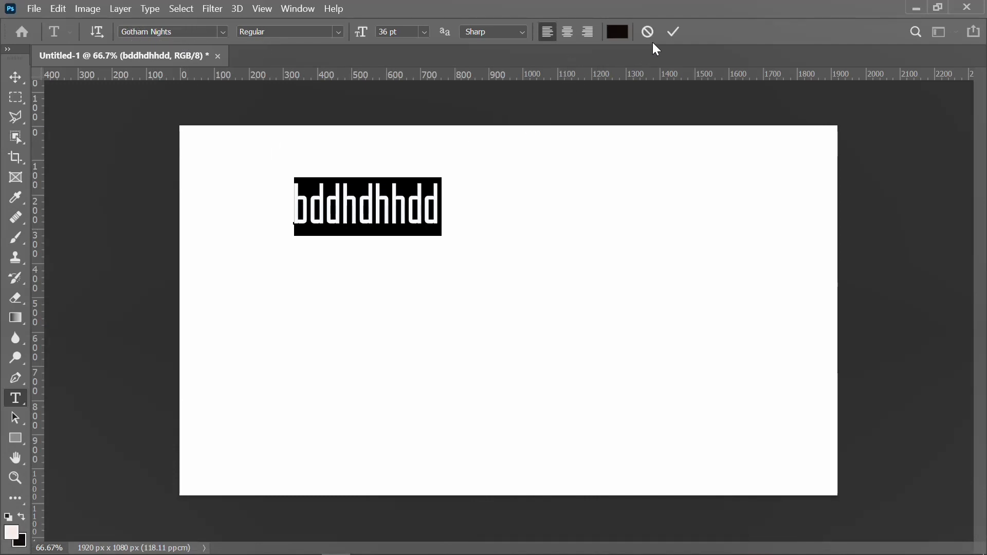
left_click(673, 32)
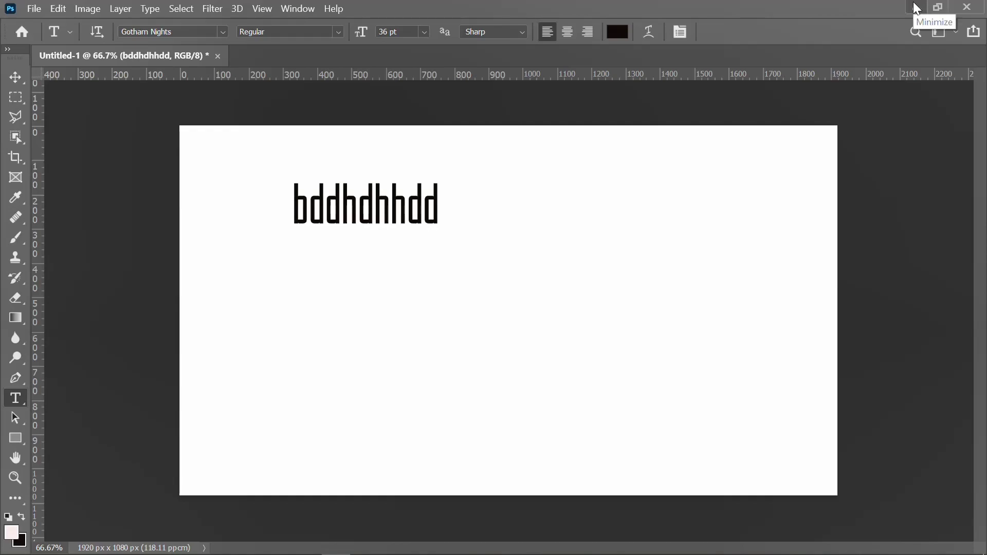
Step: Minimize Photoshop to show the Windows desktop
left_click(914, 5)
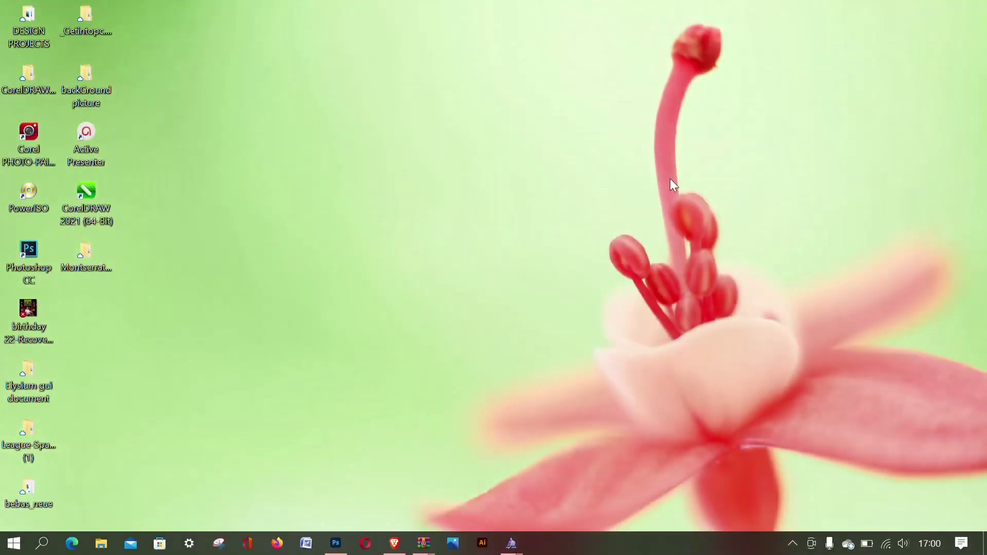